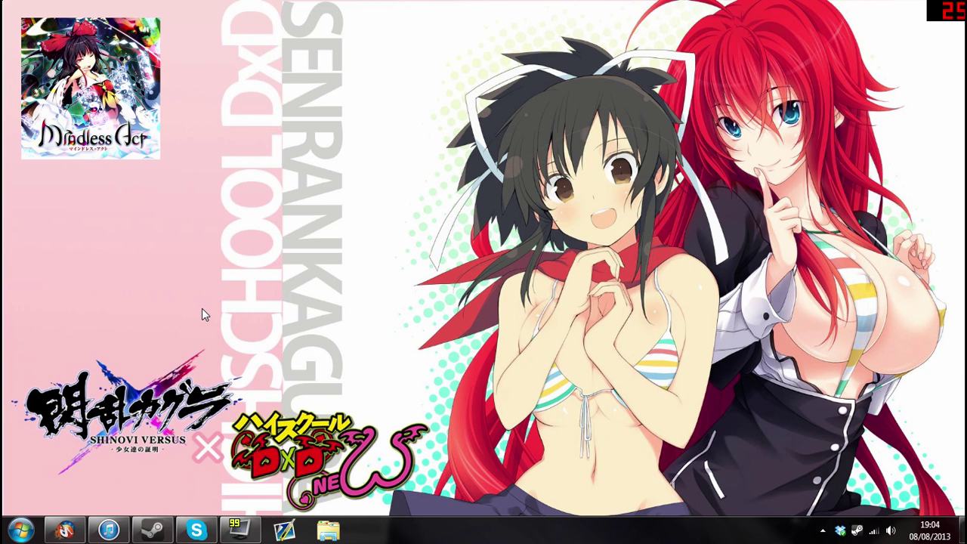
Open Steam on your community profile page and scroll to its animated Artwork Showcase
{"action": "left_click", "coordinate": [155, 532]}
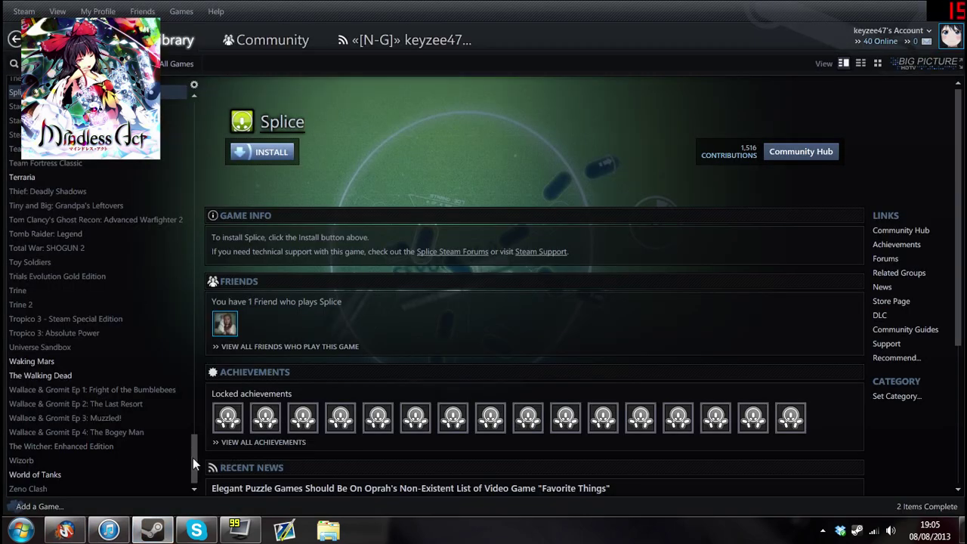
{"action": "left_click_drag", "start_coordinate": [198, 431], "coordinate": [195, 343]}
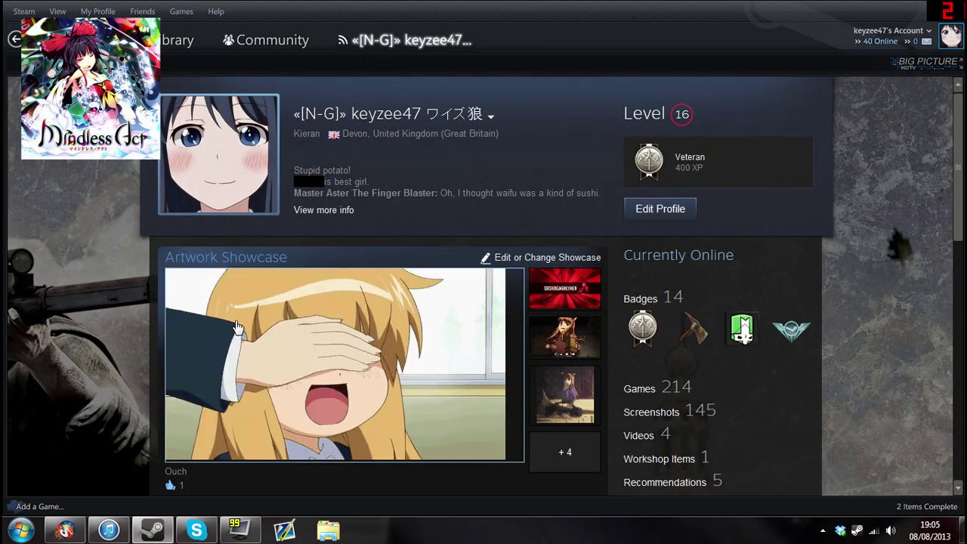
{"action": "middle_click", "coordinate": [97, 193]}
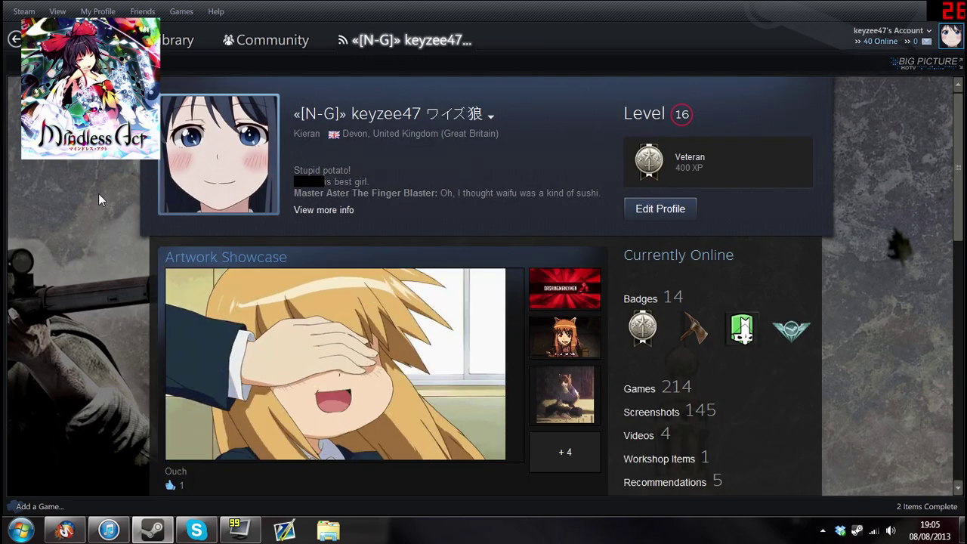
{"action": "scroll", "coordinate": [83, 239], "scroll_direction": "down", "scroll_amount": 2}
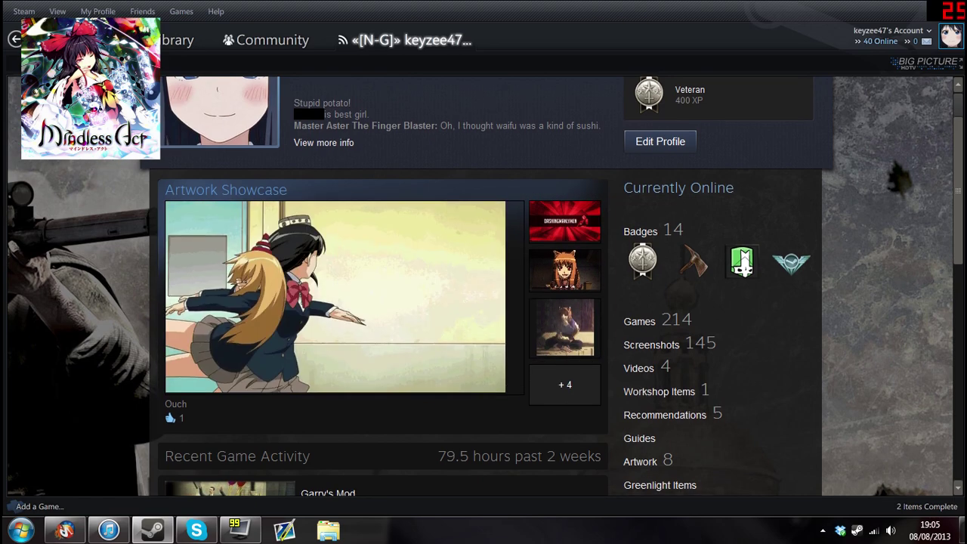
{"action": "scroll", "coordinate": [117, 195], "scroll_direction": "up", "scroll_amount": 2}
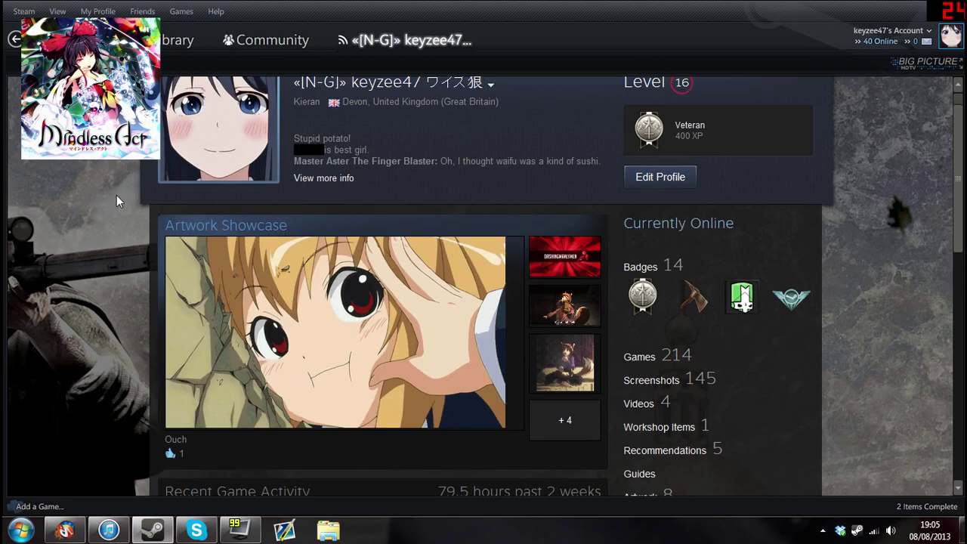
{"action": "scroll", "coordinate": [116, 195], "scroll_direction": "up", "scroll_amount": 1}
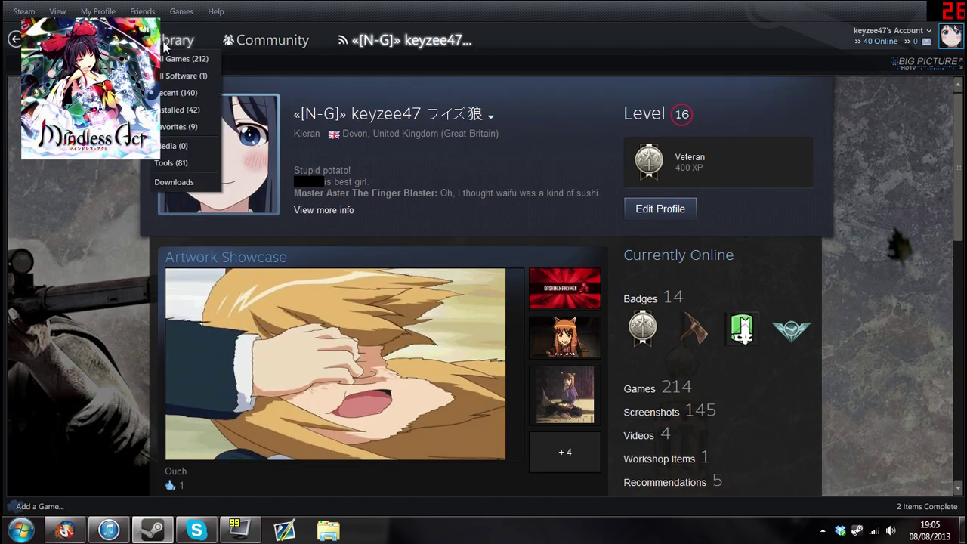
In the Library, filter the game list to All Games and select English Country Tune
{"action": "left_click", "coordinate": [165, 46]}
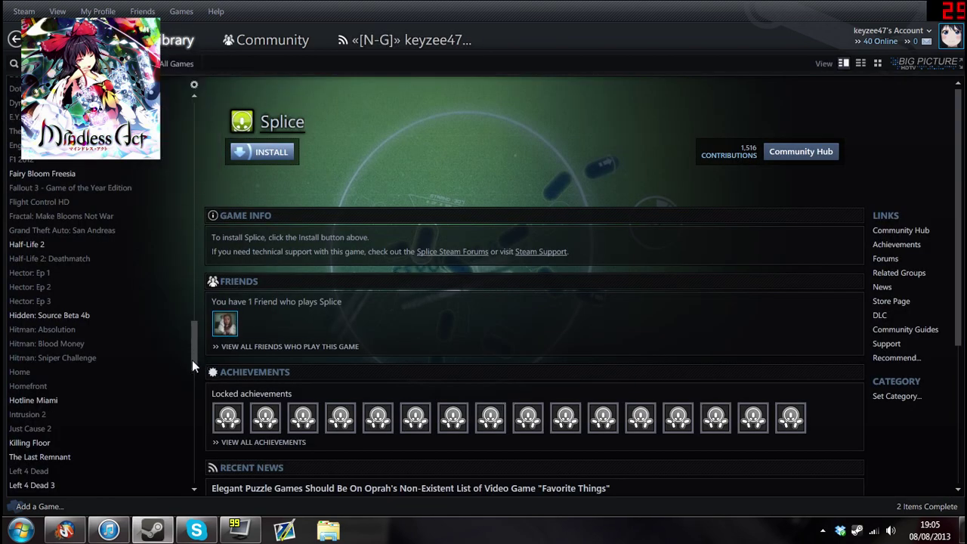
{"action": "scroll", "coordinate": [194, 361], "scroll_direction": "down", "scroll_amount": 2}
{"action": "scroll", "coordinate": [194, 361], "scroll_direction": "up", "scroll_amount": 3}
{"action": "left_click", "coordinate": [186, 65]}
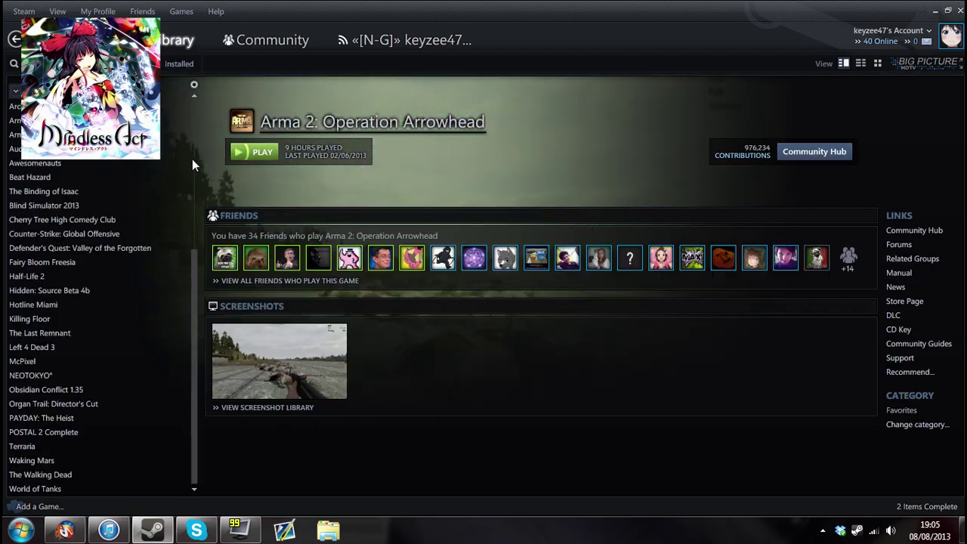
{"action": "left_click_drag", "start_coordinate": [191, 255], "coordinate": [199, 105]}
{"action": "left_click", "coordinate": [191, 63]}
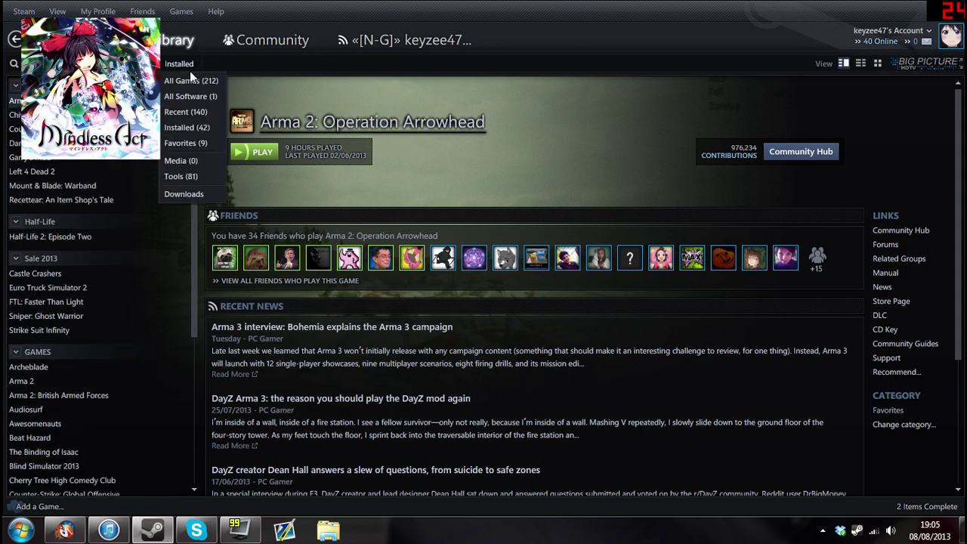
{"action": "left_click", "coordinate": [184, 79]}
{"action": "left_click_drag", "start_coordinate": [195, 144], "coordinate": [210, 313]}
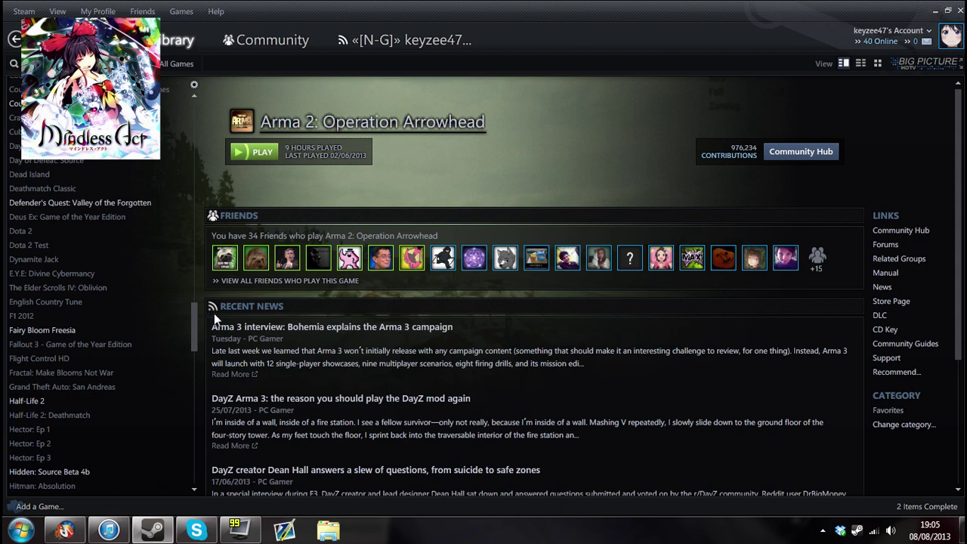
{"action": "left_click", "coordinate": [42, 266]}
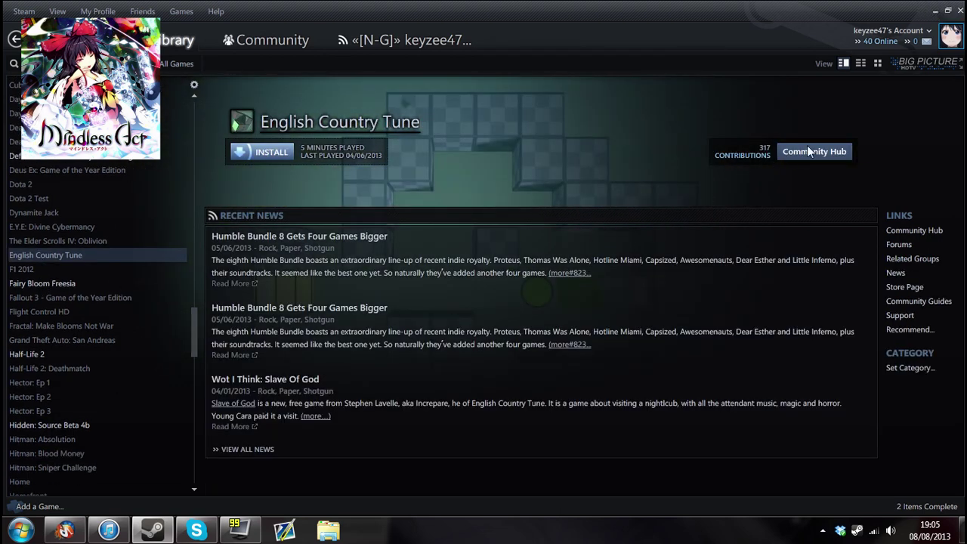
Go to English Country Tune's Community Hub Artwork section and open its Upload Your Artwork form
{"action": "left_click", "coordinate": [808, 153]}
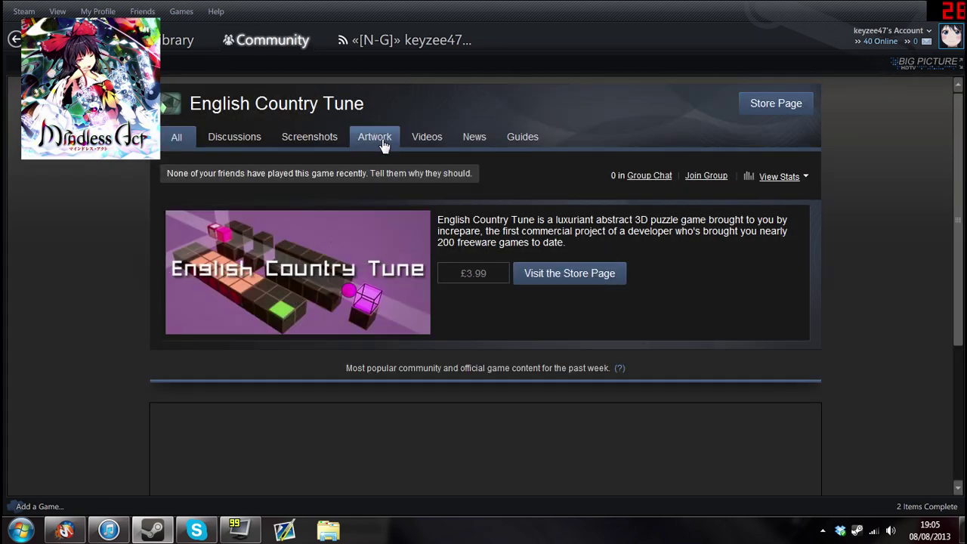
{"action": "left_click", "coordinate": [382, 147]}
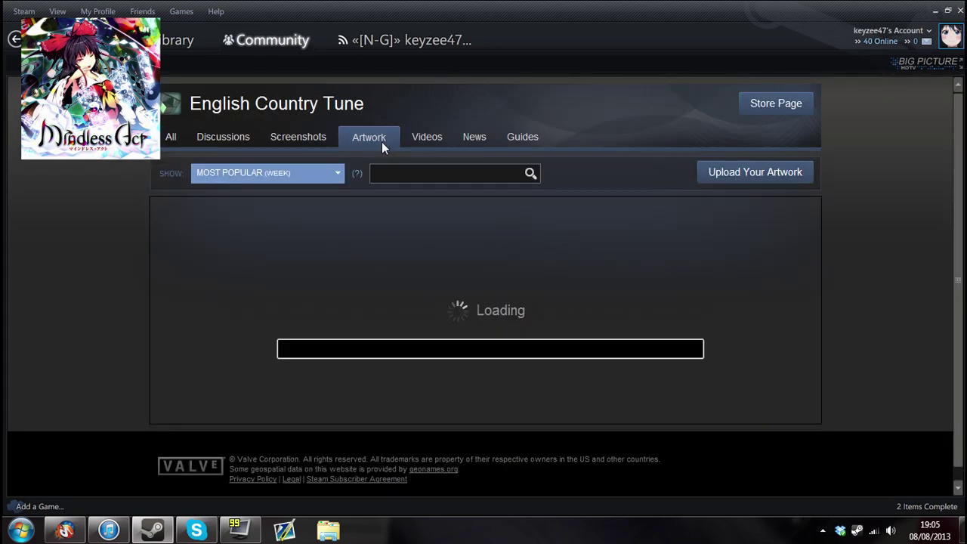
{"action": "left_click_drag", "start_coordinate": [406, 273], "coordinate": [560, 275]}
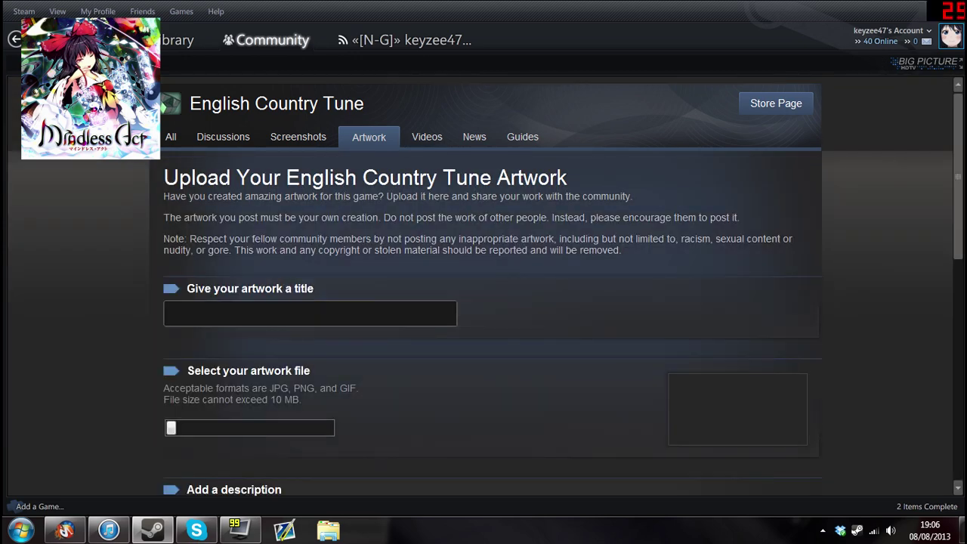
Enter 'Banana' as the artwork title
{"action": "scroll", "coordinate": [69, 267], "scroll_direction": "down", "scroll_amount": 1}
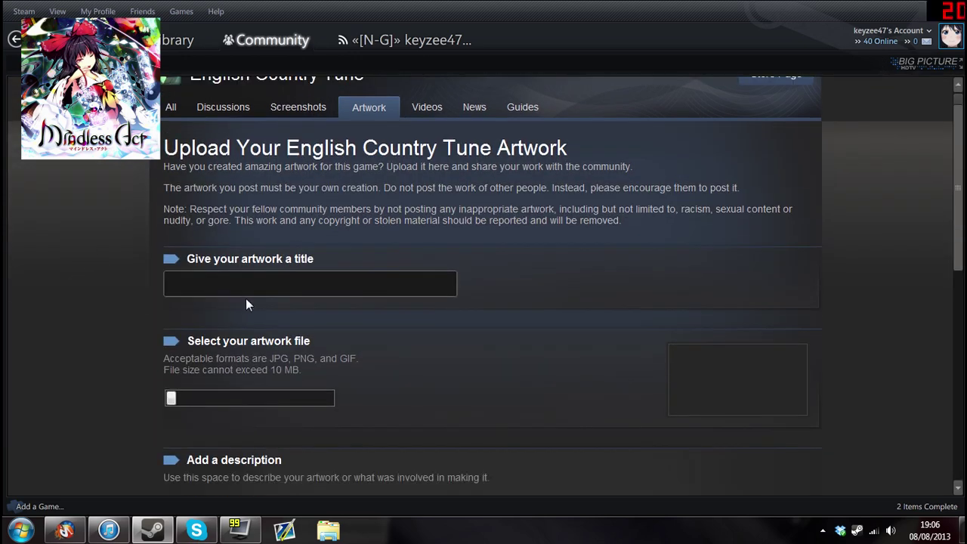
{"action": "scroll", "coordinate": [40, 221], "scroll_direction": "down", "scroll_amount": 2}
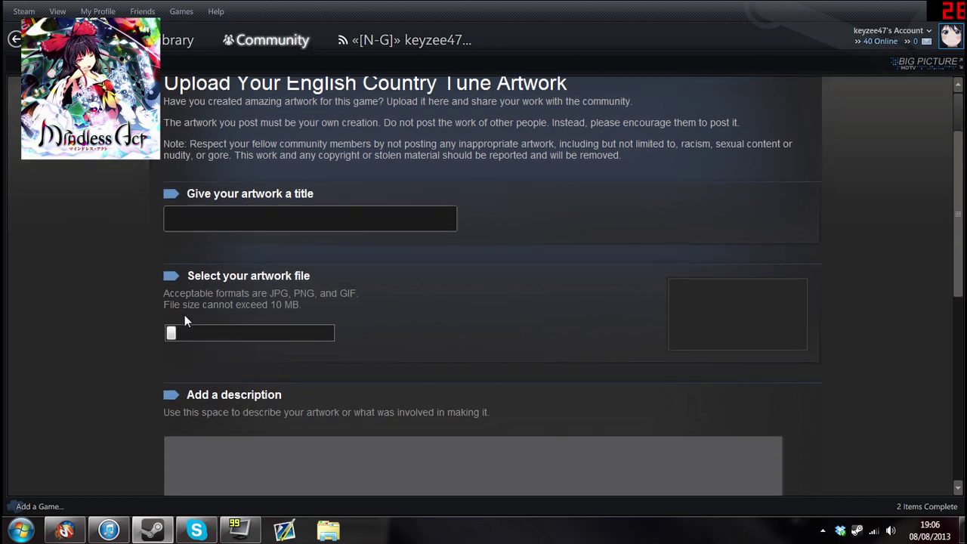
{"action": "type", "text": "B"}
{"action": "key", "text": "Caps_Lock"}
{"action": "type", "text": "anana"}
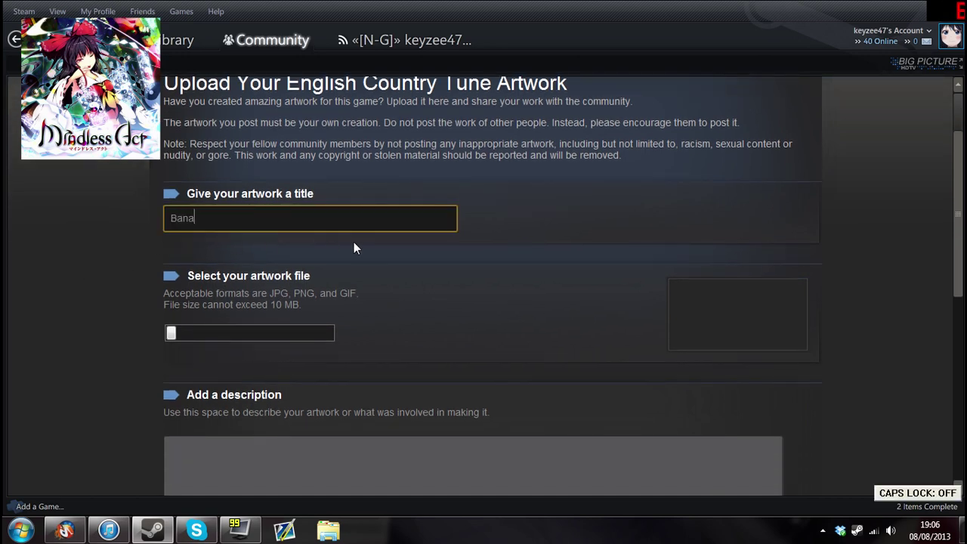
{"action": "left_click", "coordinate": [170, 334]}
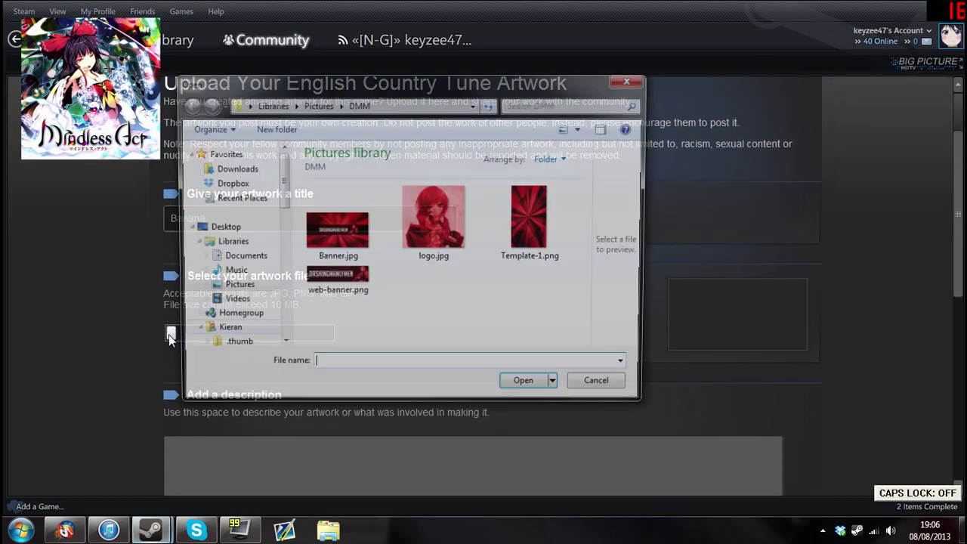
{"action": "left_click", "coordinate": [314, 261]}
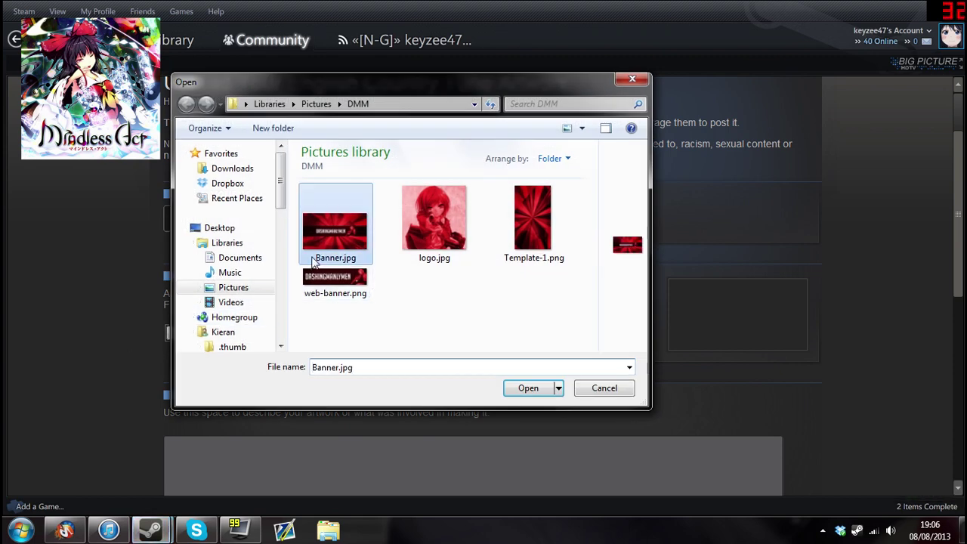
{"action": "left_click", "coordinate": [242, 290]}
{"action": "left_click_drag", "start_coordinate": [591, 202], "coordinate": [527, 283]}
{"action": "double_click", "coordinate": [527, 286]}
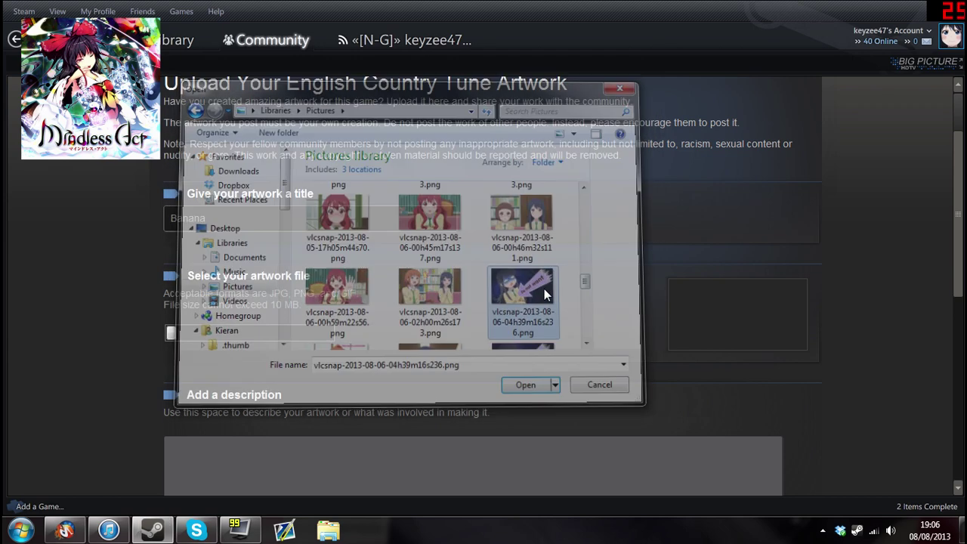
{"action": "scroll", "coordinate": [18, 183], "scroll_direction": "down", "scroll_amount": 5}
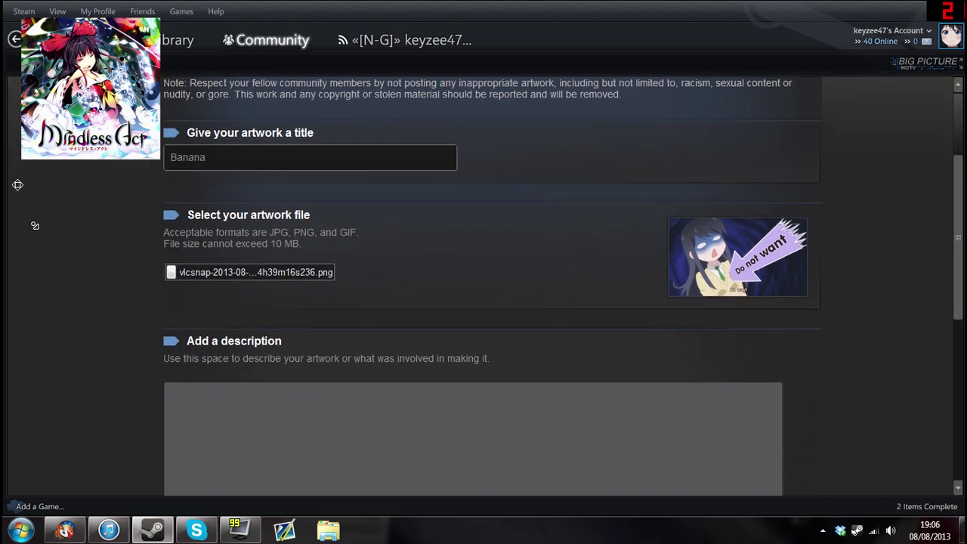
Retitle the artwork 'Do not want' and publish it with Save and Continue
{"action": "left_click", "coordinate": [196, 303]}
{"action": "scroll", "coordinate": [14, 219], "scroll_direction": "up", "scroll_amount": 3}
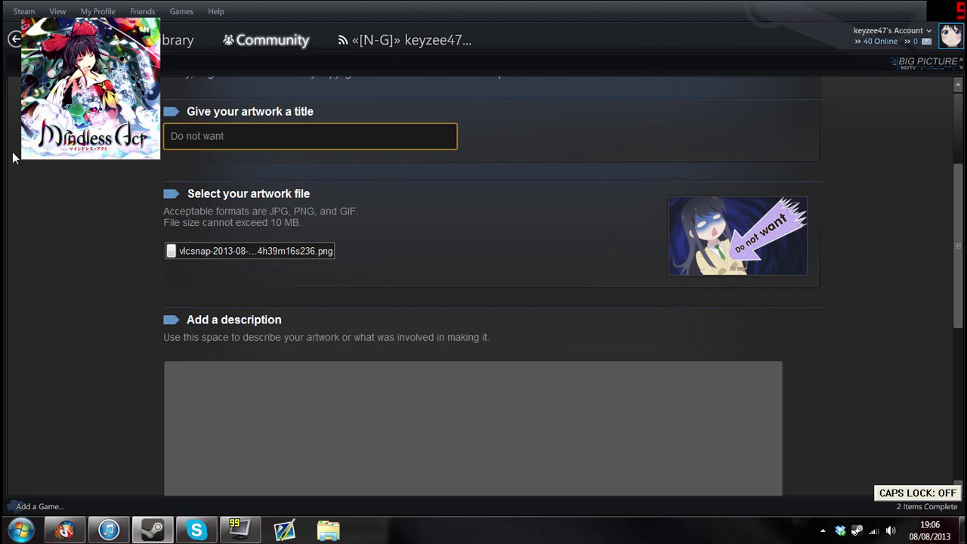
{"action": "scroll", "coordinate": [47, 341], "scroll_direction": "down", "scroll_amount": 10}
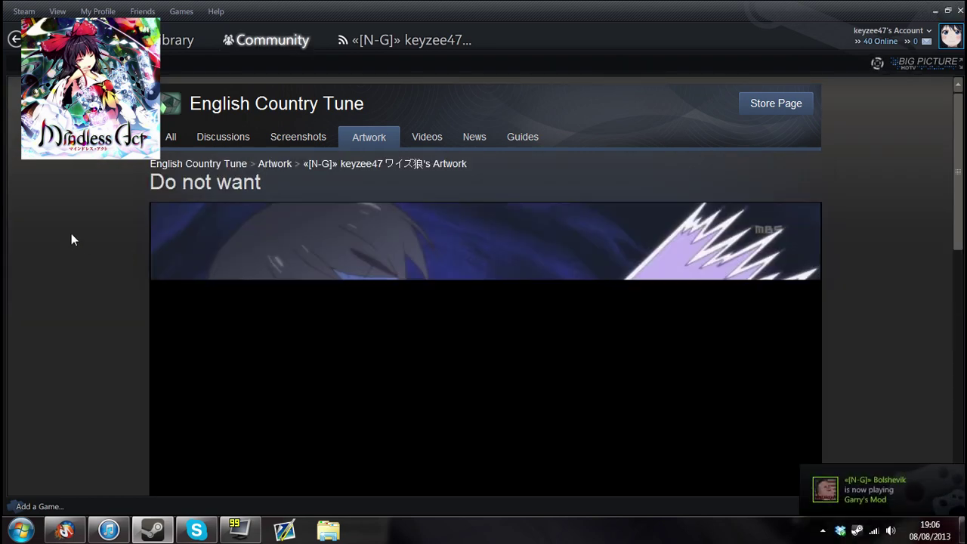
Leave the posted artwork and go back to your profile page via the Library and username tabs
{"action": "middle_click", "coordinate": [76, 205]}
{"action": "mouse_move", "coordinate": [76, 271]}
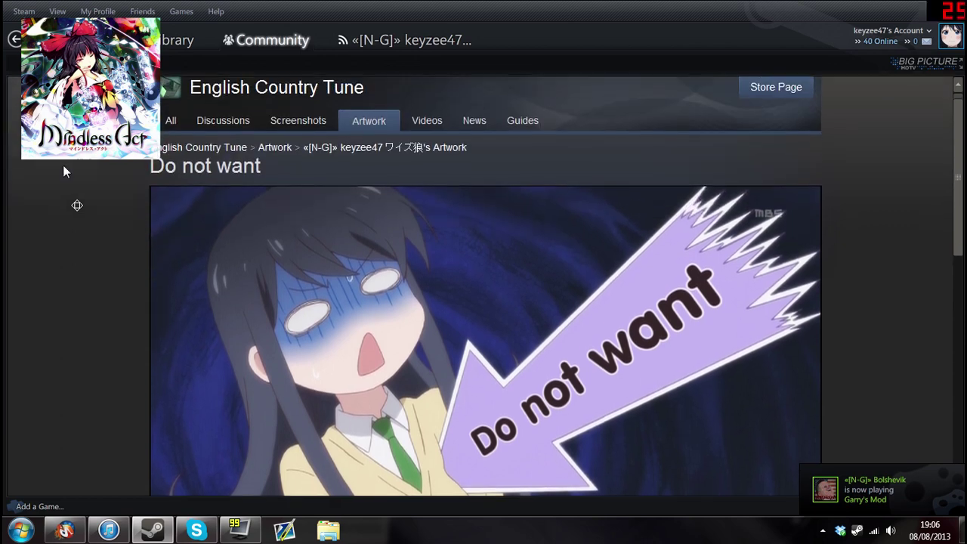
{"action": "middle_click", "coordinate": [63, 164]}
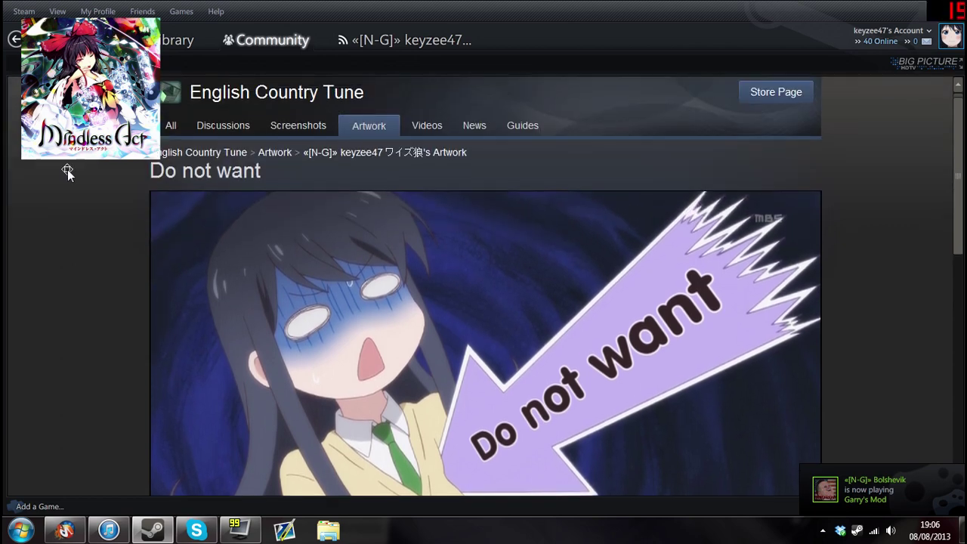
{"action": "middle_click", "coordinate": [68, 169]}
{"action": "left_click", "coordinate": [181, 39]}
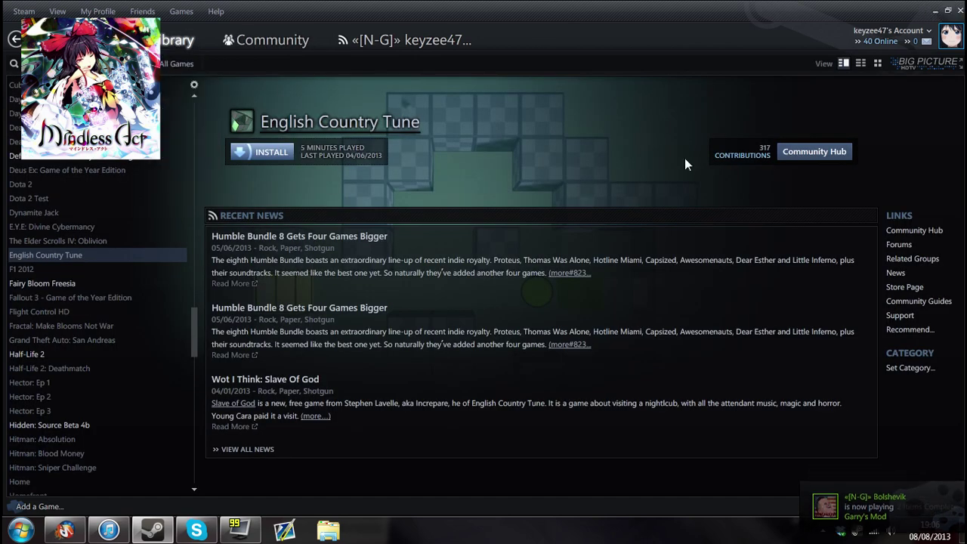
{"action": "left_click", "coordinate": [405, 29]}
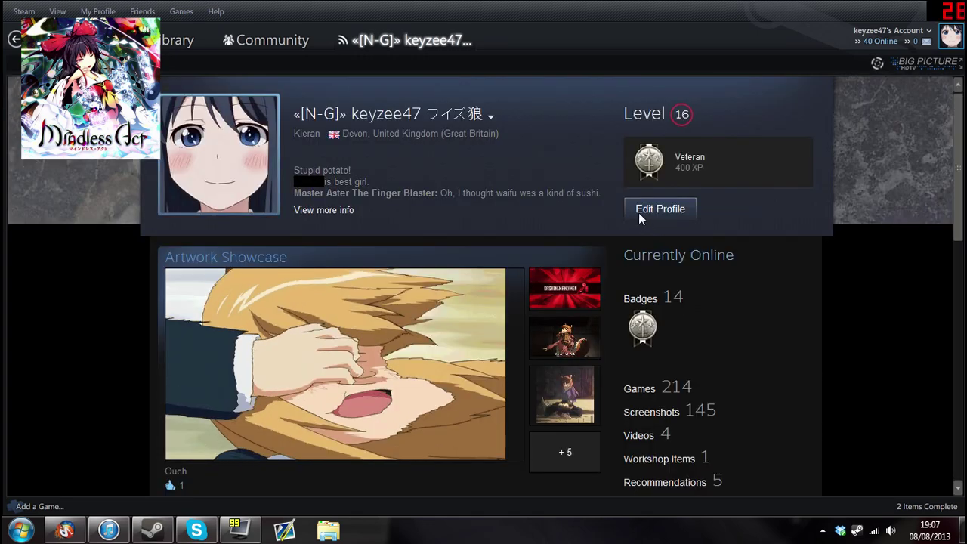
Open the showcase editor, keep Artwork Showcase selected, and start replacing the DASHINGMANLYMEN slot
{"action": "left_click", "coordinate": [563, 258]}
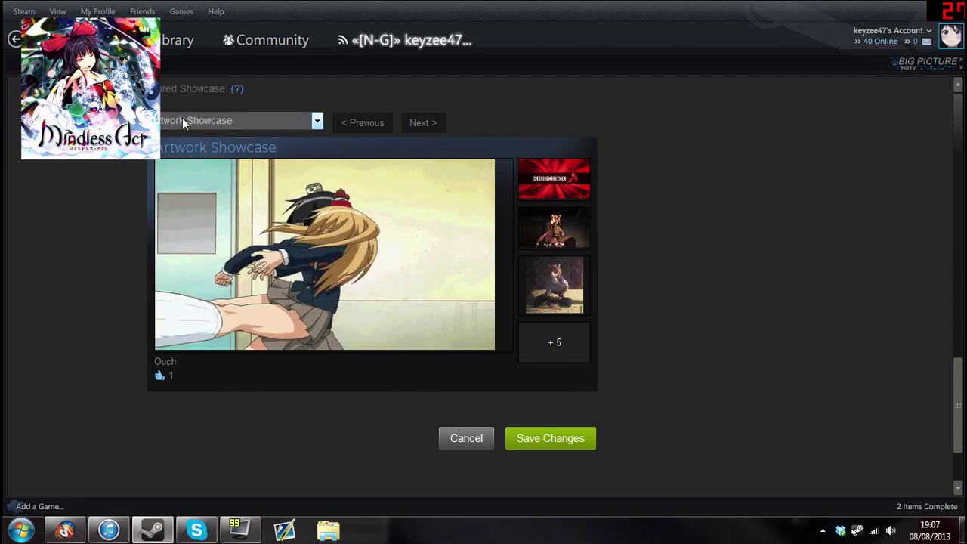
{"action": "left_click", "coordinate": [182, 120]}
{"action": "left_click", "coordinate": [169, 110]}
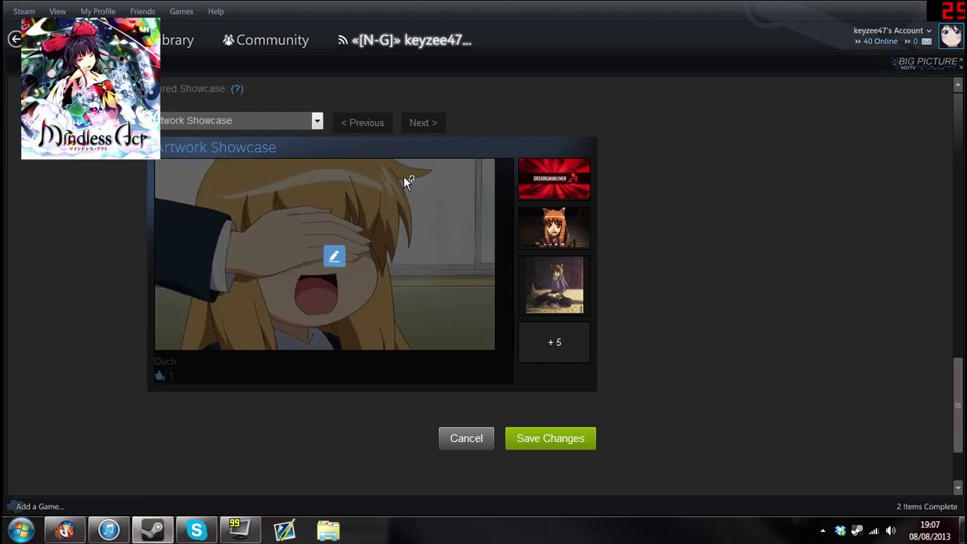
{"action": "mouse_move", "coordinate": [569, 302]}
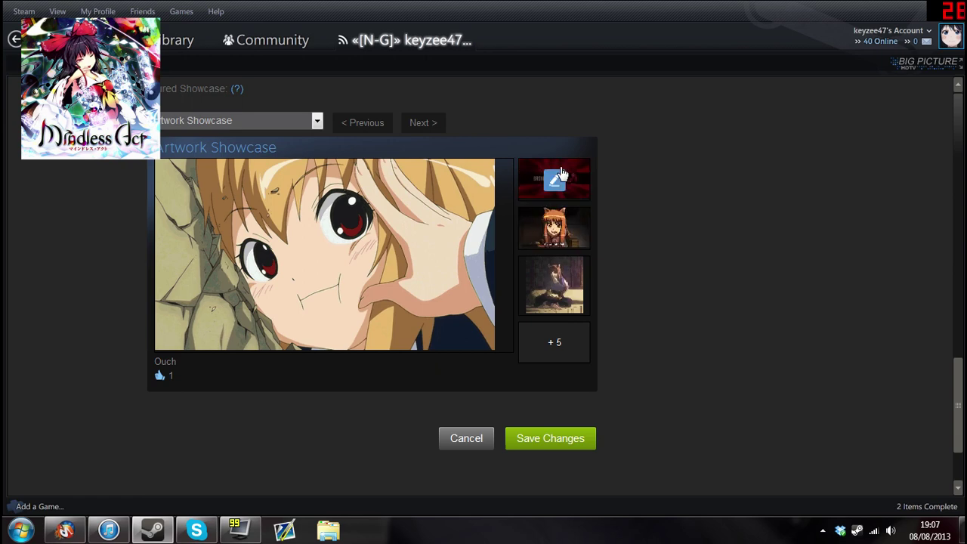
{"action": "left_click", "coordinate": [555, 225]}
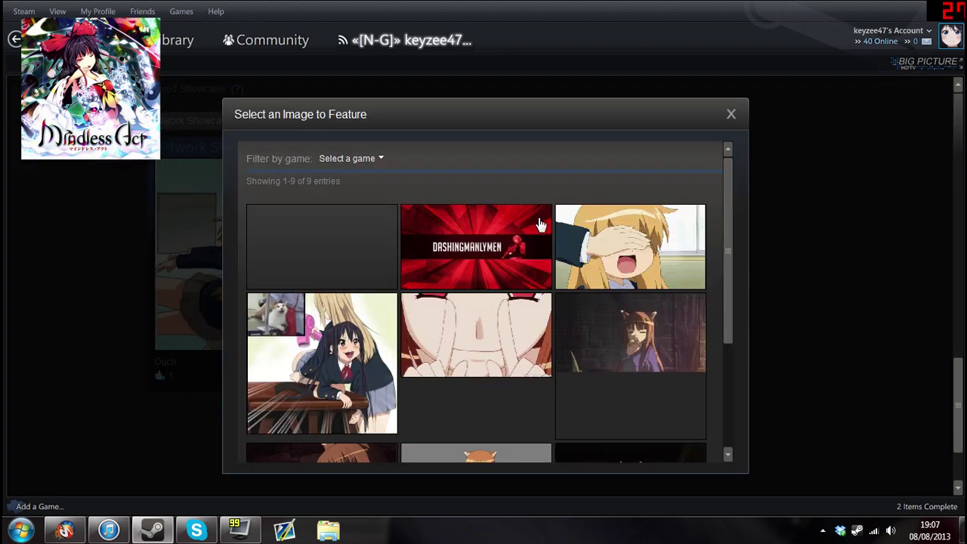
Feature the 'Do not want' picture in place of DASHINGMANLYMEN and save the changes
{"action": "scroll", "coordinate": [732, 205], "scroll_direction": "down", "scroll_amount": 1}
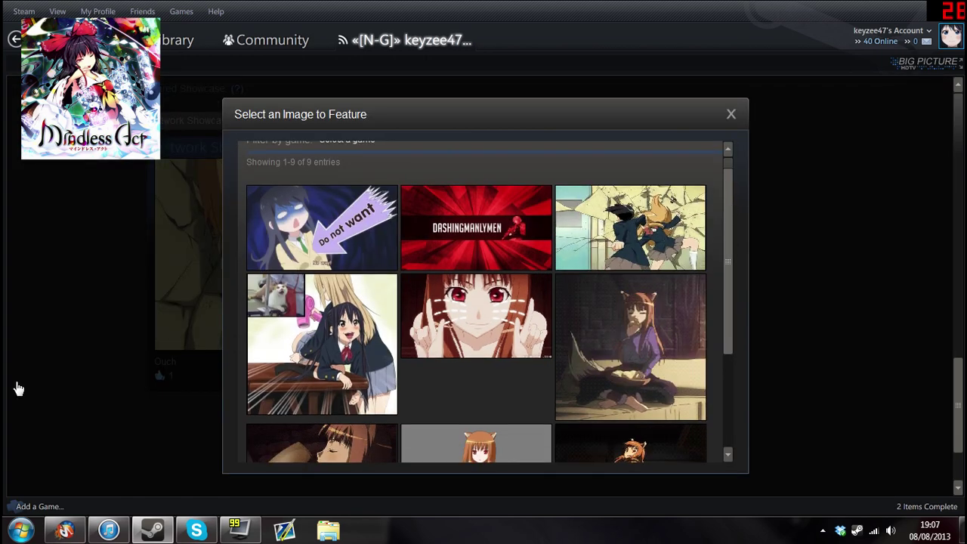
{"action": "left_click", "coordinate": [287, 234]}
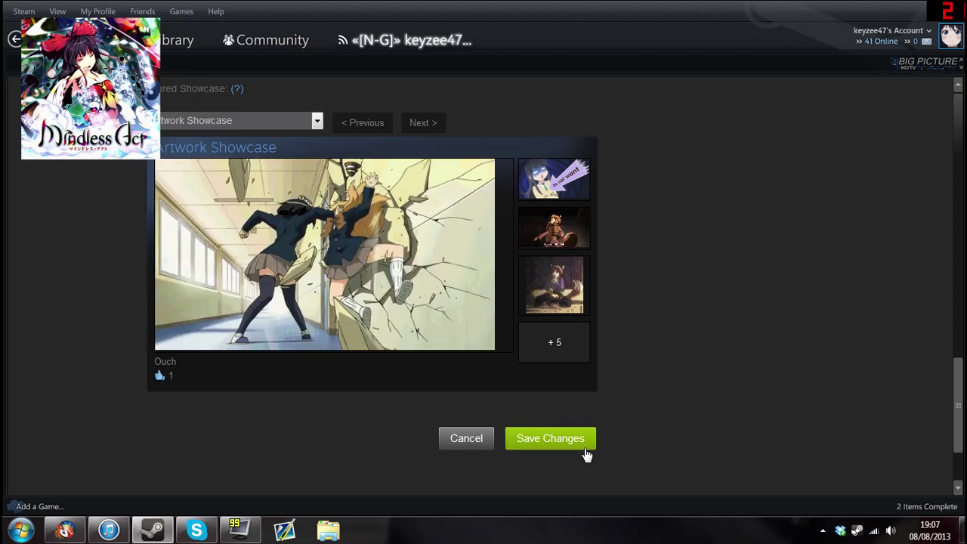
{"action": "left_click", "coordinate": [576, 452]}
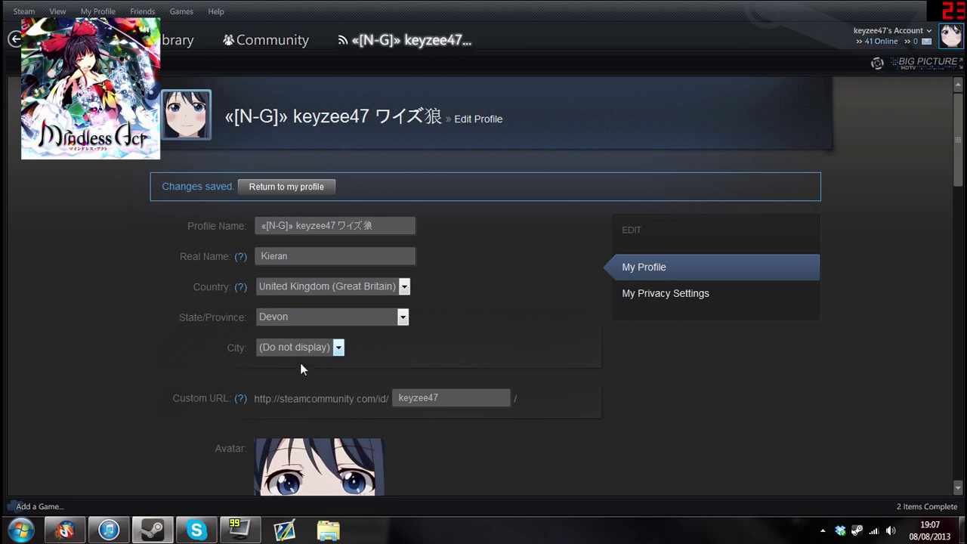
Return to the profile, then open and close a showcase artwork's preview
{"action": "left_click", "coordinate": [287, 187]}
{"action": "scroll", "coordinate": [560, 227], "scroll_direction": "down", "scroll_amount": 3}
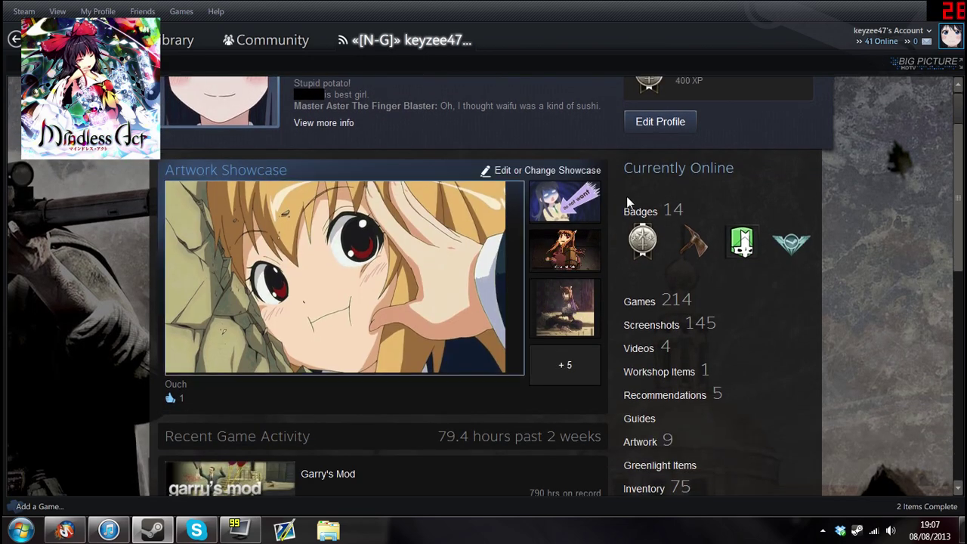
{"action": "left_click", "coordinate": [560, 202]}
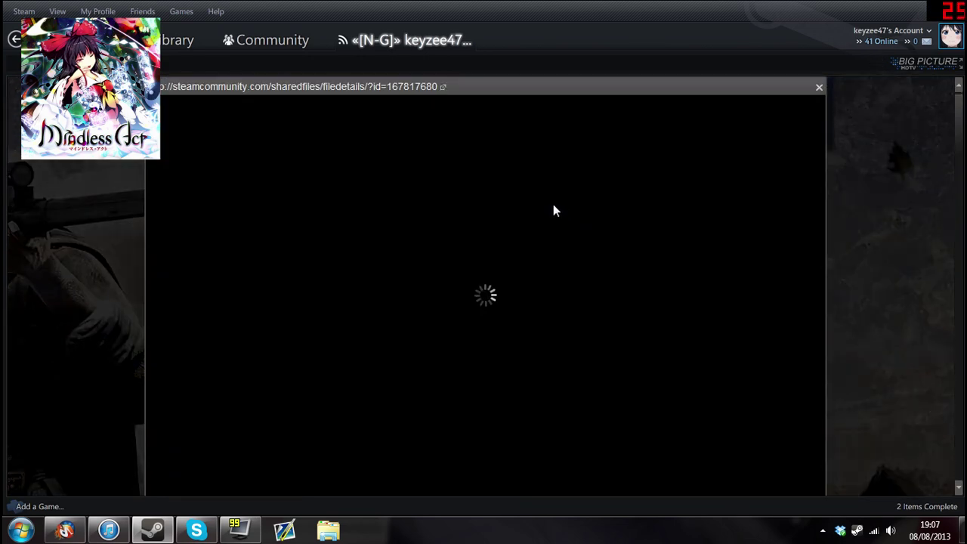
{"action": "left_click", "coordinate": [820, 88]}
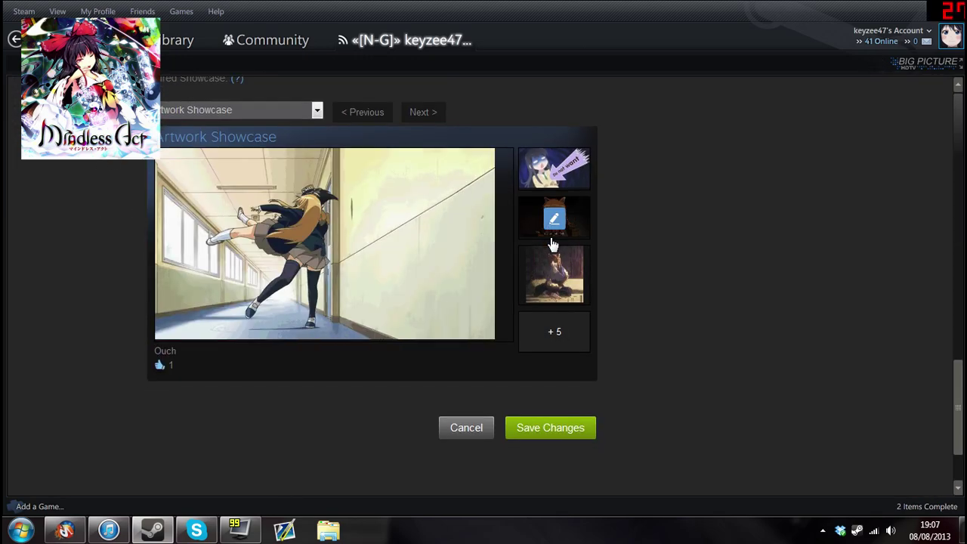
Feature the two Holo pictures in the showcase's first two side slots
{"action": "left_click", "coordinate": [556, 268]}
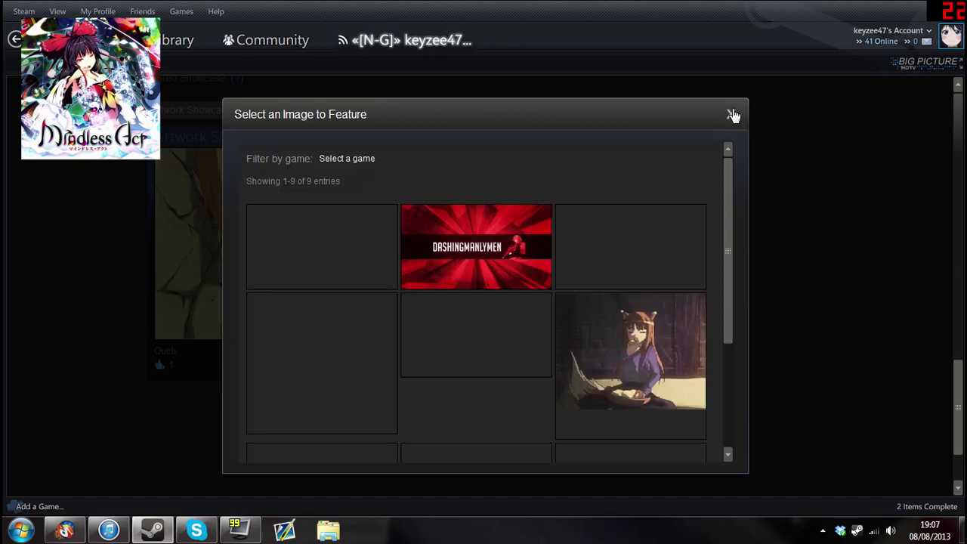
{"action": "left_click", "coordinate": [731, 113]}
{"action": "left_click", "coordinate": [568, 170]}
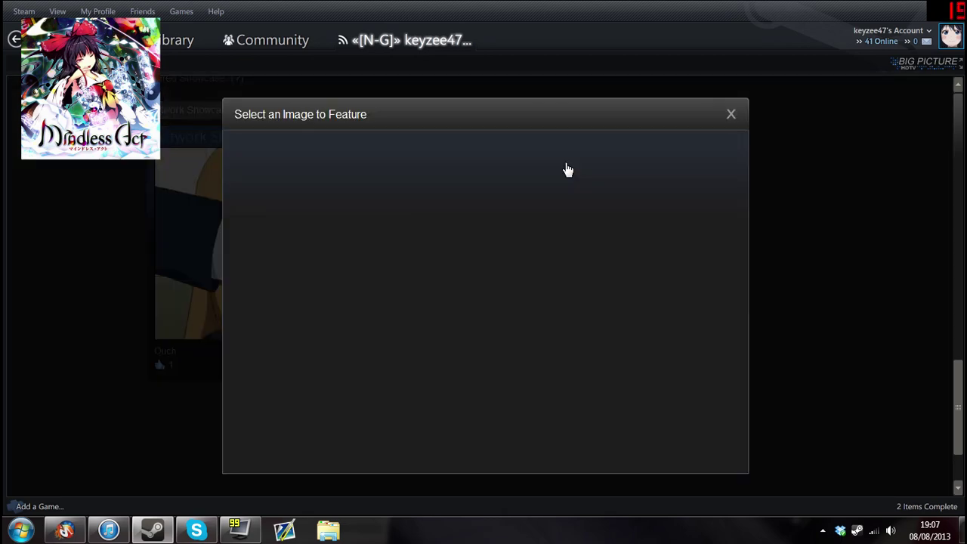
{"action": "left_click_drag", "start_coordinate": [725, 234], "coordinate": [698, 344]}
{"action": "left_click", "coordinate": [699, 344]}
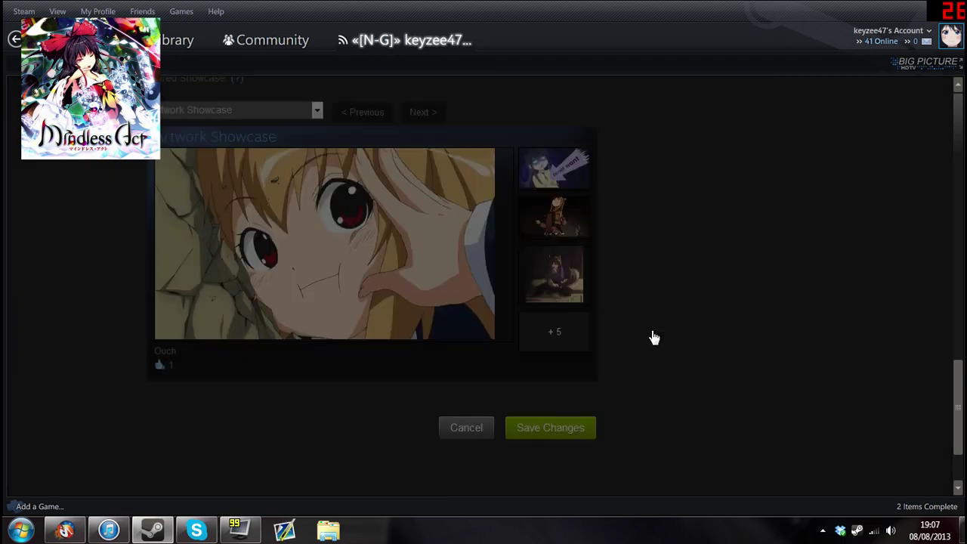
{"action": "left_click", "coordinate": [552, 221]}
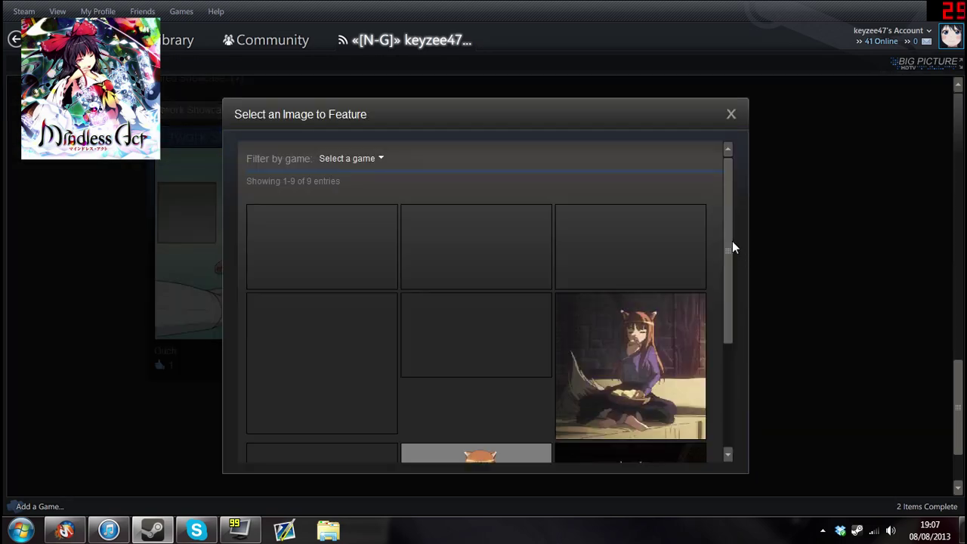
{"action": "left_click_drag", "start_coordinate": [728, 229], "coordinate": [721, 292]}
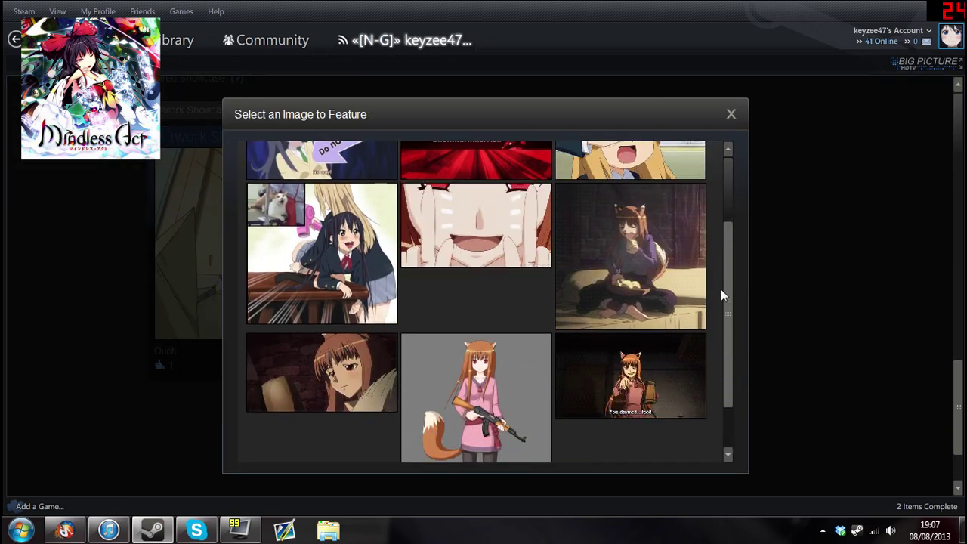
{"action": "left_click", "coordinate": [626, 260]}
Put the cat-and-hair-dryer picture in the third side slot and save the showcase
{"action": "left_click", "coordinate": [554, 284]}
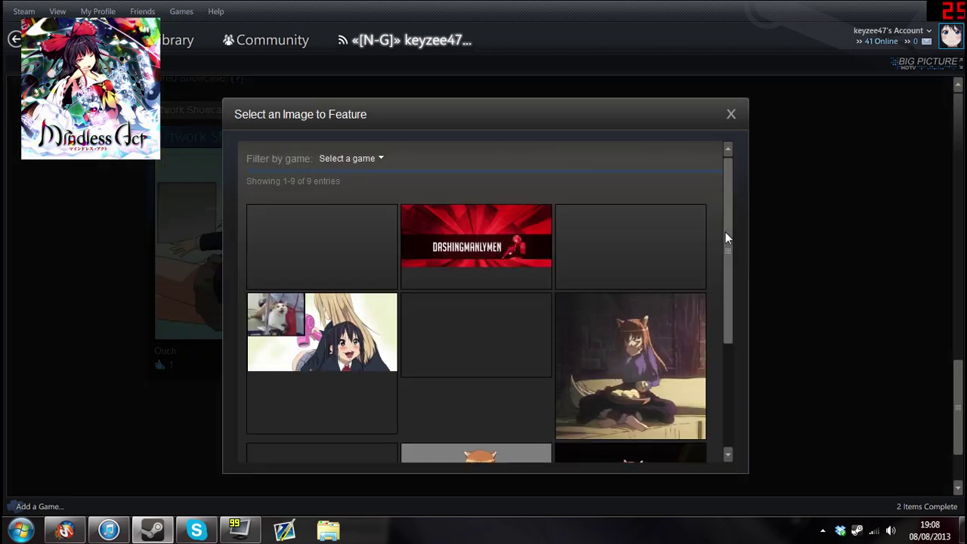
{"action": "left_click_drag", "start_coordinate": [725, 232], "coordinate": [714, 359]}
{"action": "left_click", "coordinate": [689, 349]}
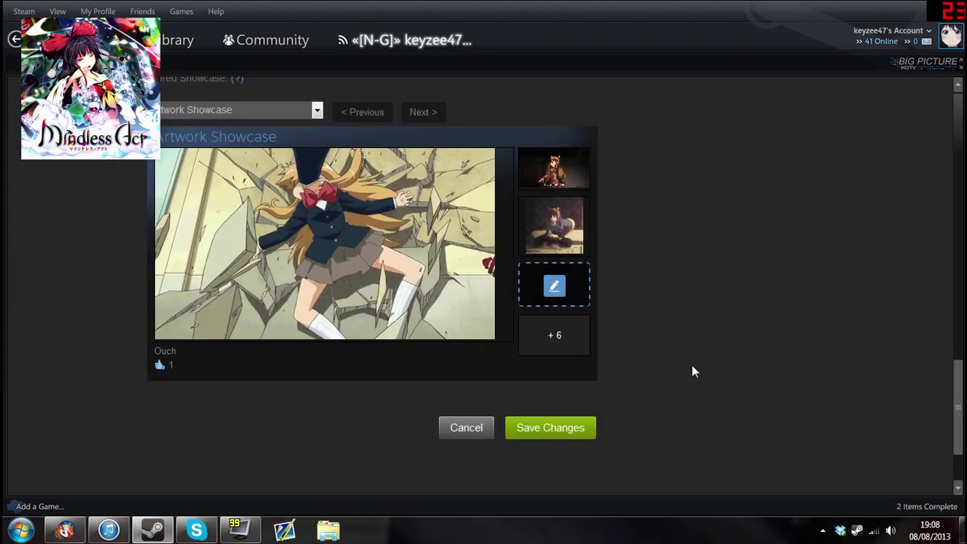
{"action": "left_click", "coordinate": [573, 431]}
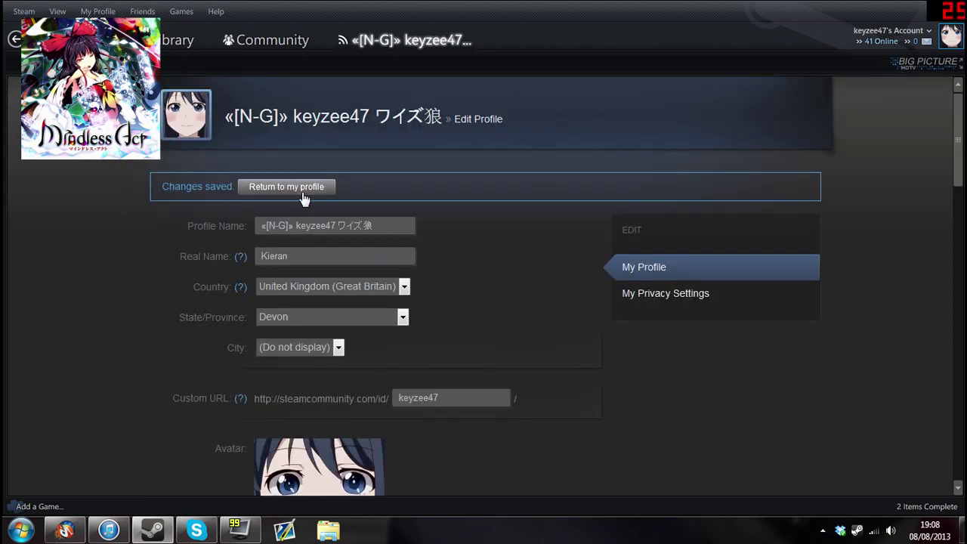
Return to the profile and open the cat-and-hair-dryer artwork's details page
{"action": "left_click", "coordinate": [304, 199]}
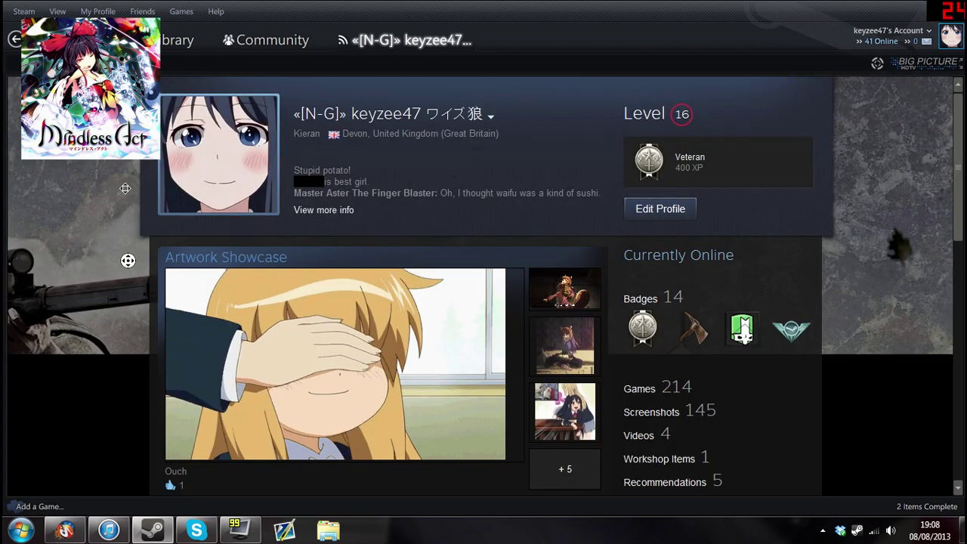
{"action": "scroll", "coordinate": [570, 371], "scroll_direction": "down", "scroll_amount": 1}
{"action": "left_click", "coordinate": [570, 370]}
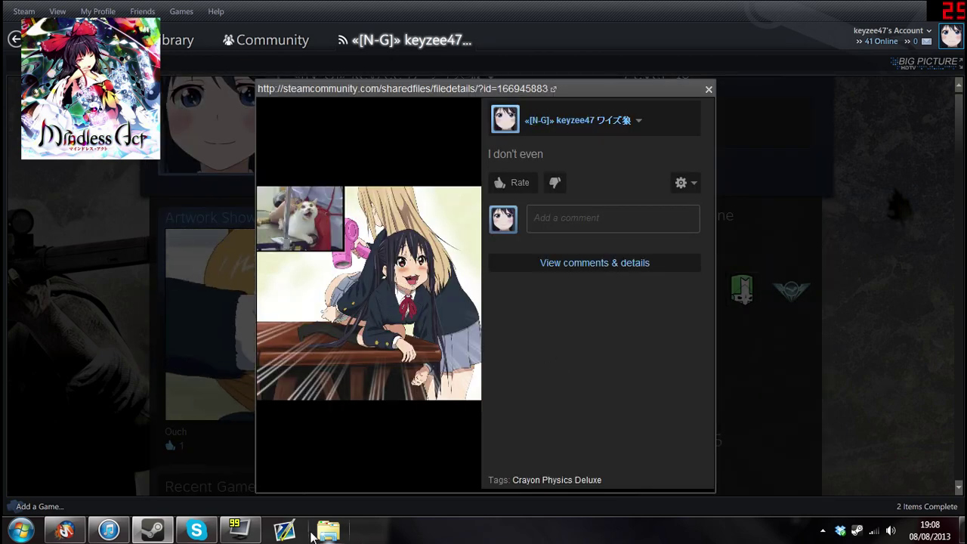
{"action": "left_click", "coordinate": [328, 530]}
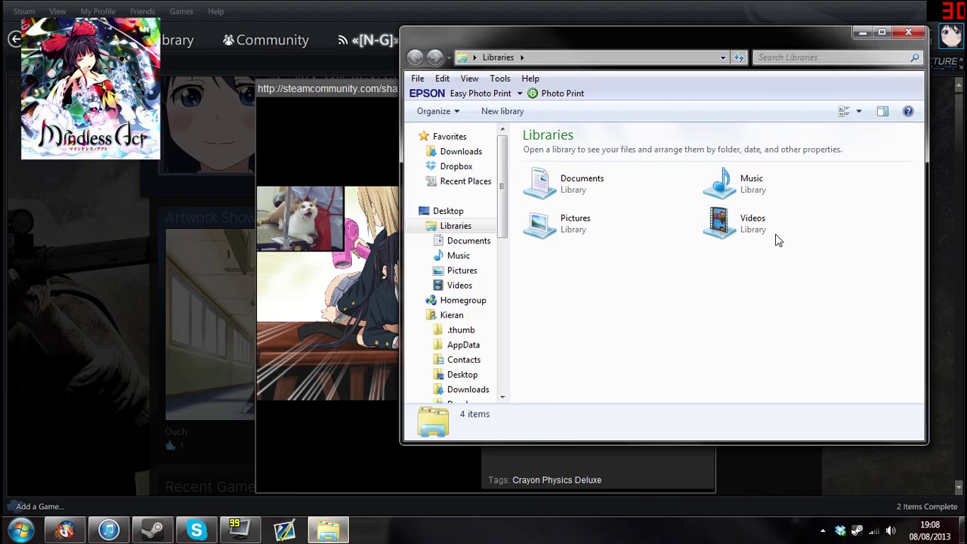
Open 1375311246856.jpg from Pictures folder 'a' in Photo Viewer and start a slideshow
{"action": "left_click", "coordinate": [583, 240]}
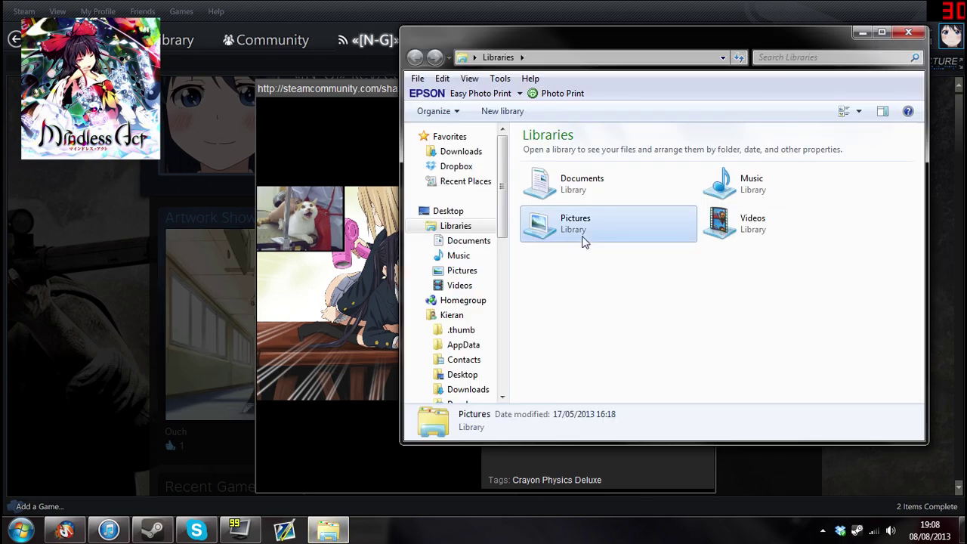
{"action": "double_click", "coordinate": [584, 240]}
{"action": "double_click", "coordinate": [564, 267]}
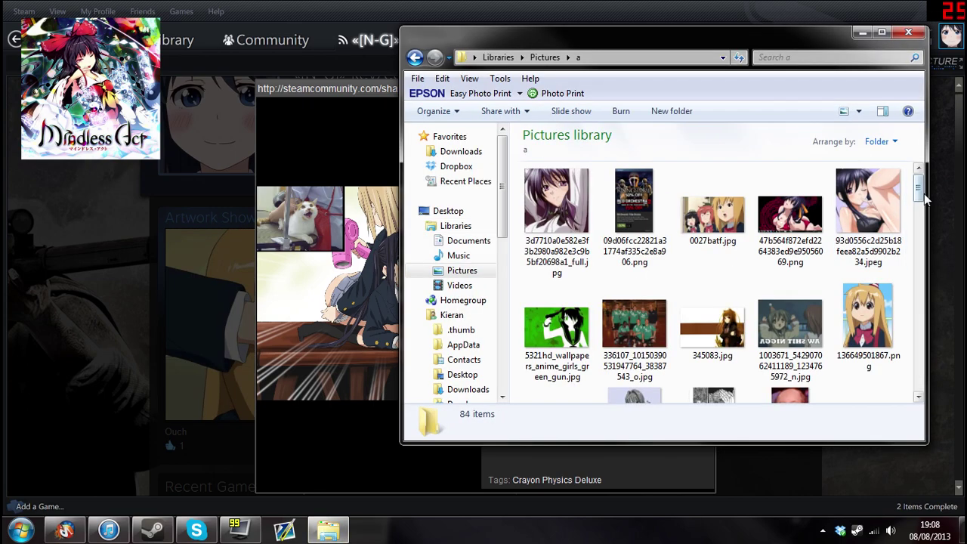
{"action": "left_click_drag", "start_coordinate": [919, 195], "coordinate": [871, 302]}
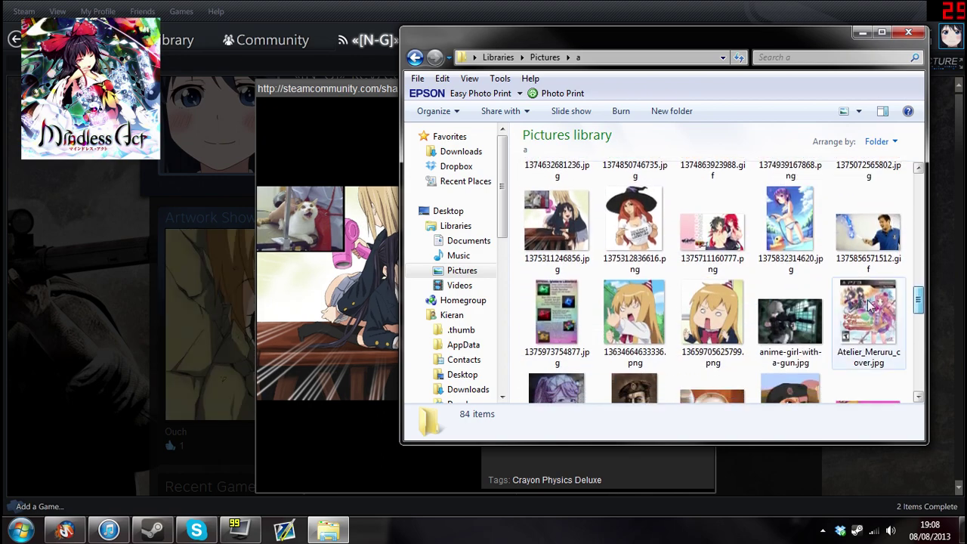
{"action": "left_click", "coordinate": [576, 238]}
{"action": "double_click", "coordinate": [576, 238]}
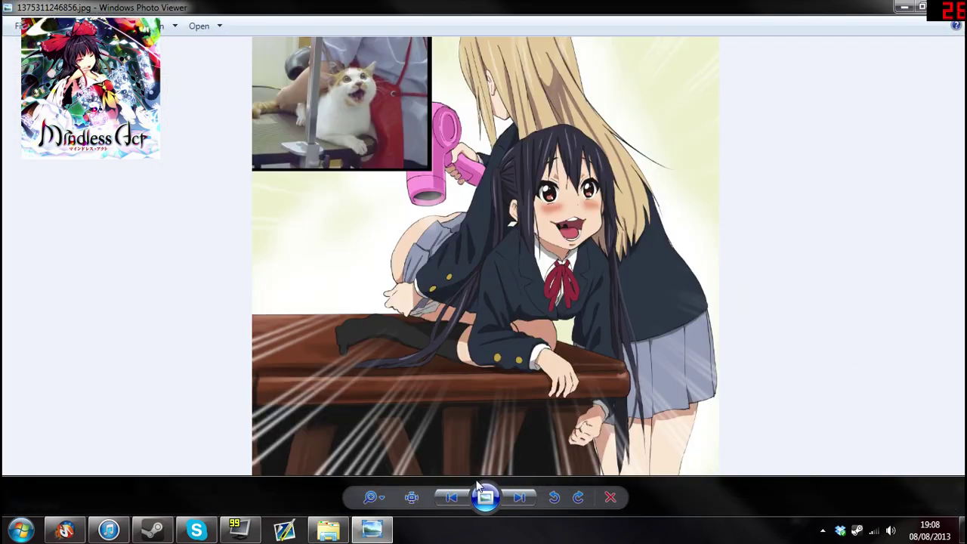
{"action": "left_click", "coordinate": [479, 490]}
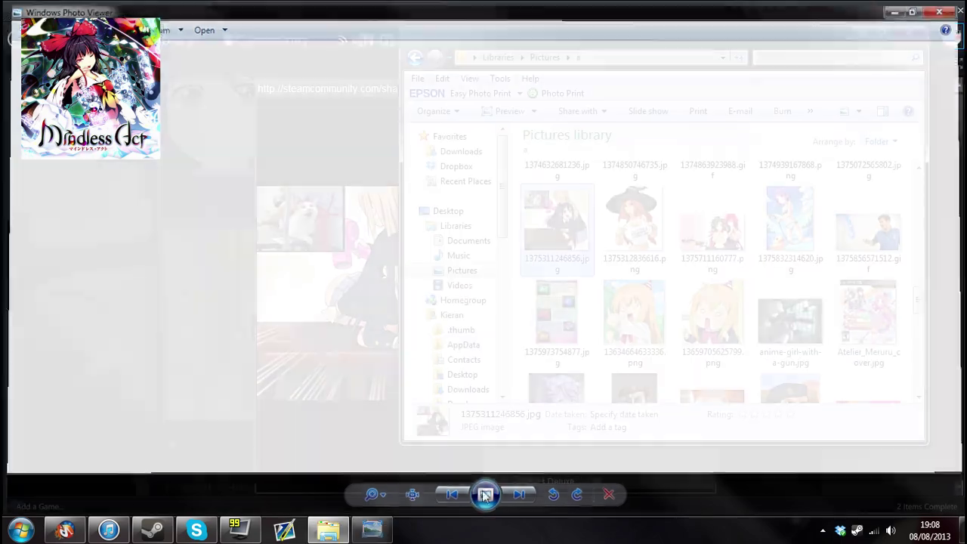